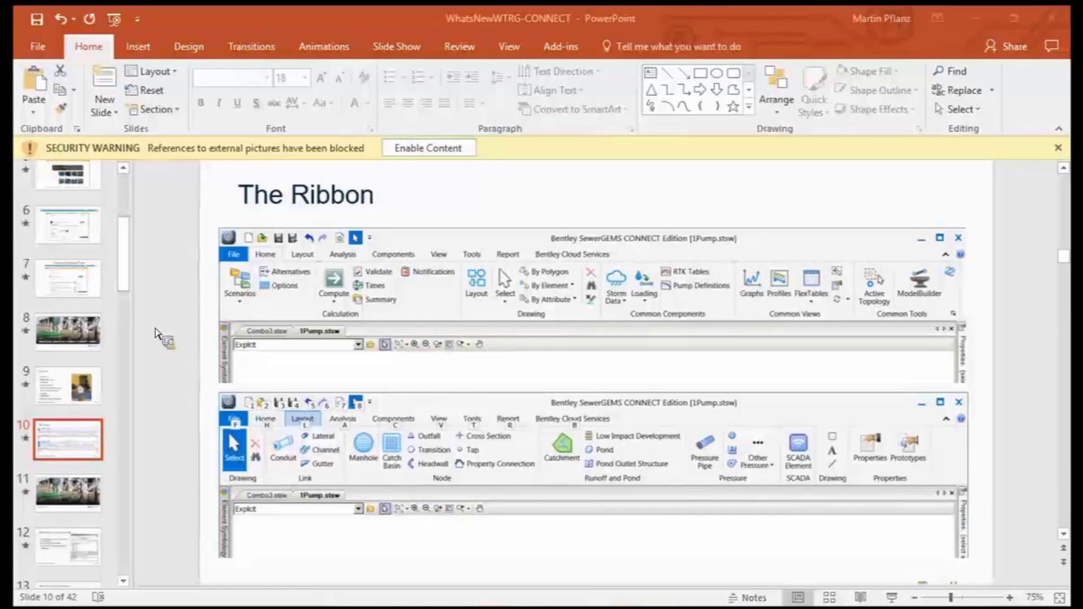
- Present the Ribbon slide from slide 10 and reveal its second ribbon screenshot
key("shift+F5")
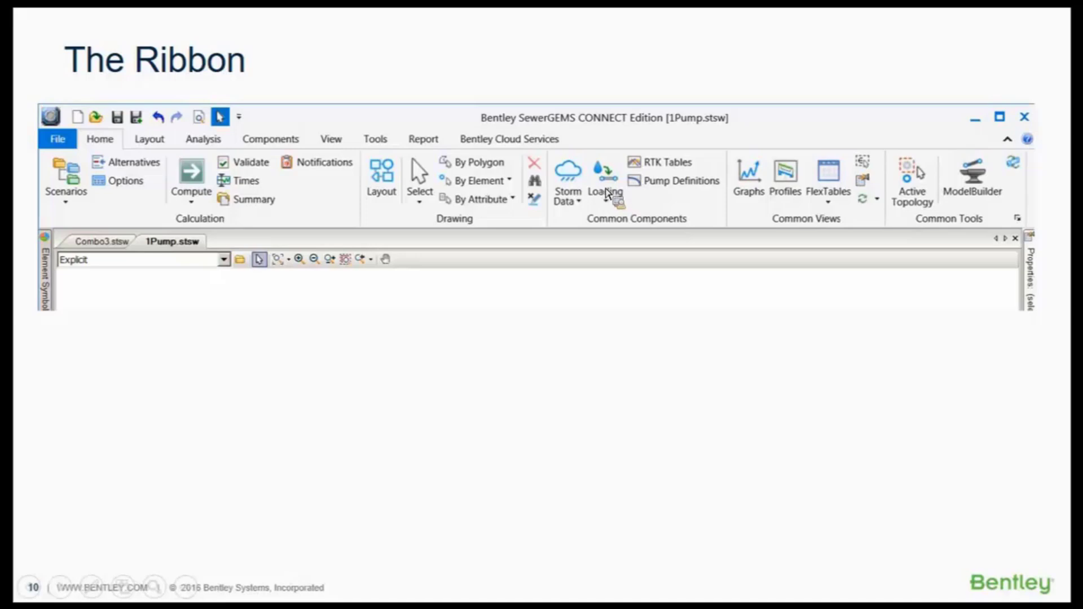
left_click(610, 194)
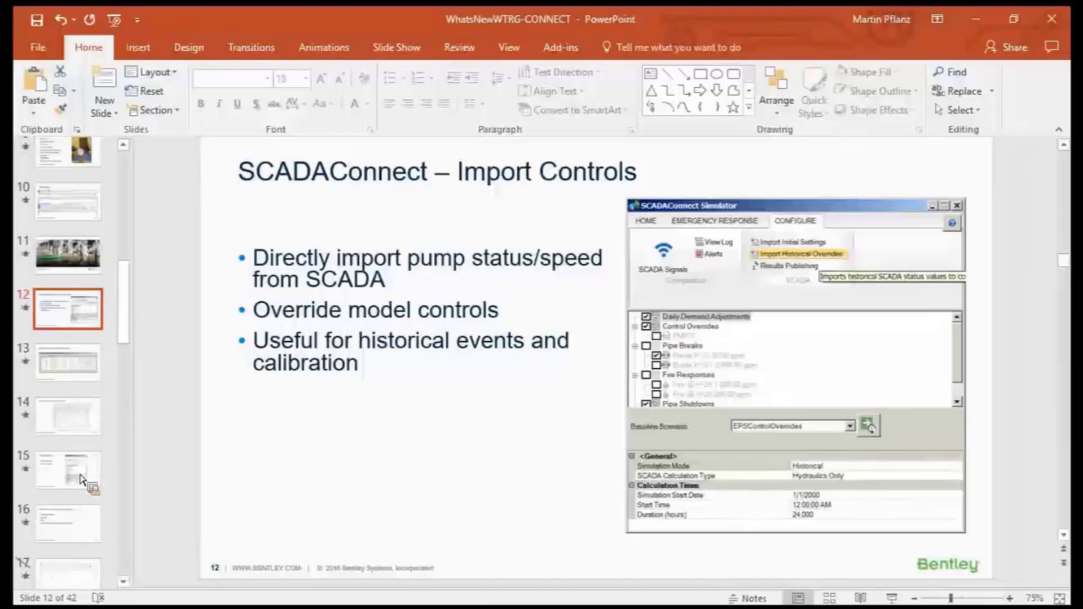
- Switch to WaterGEMS CONNECT Edition and wait for its Welcome dialog to appear
scroll(82, 472, "up", 1)
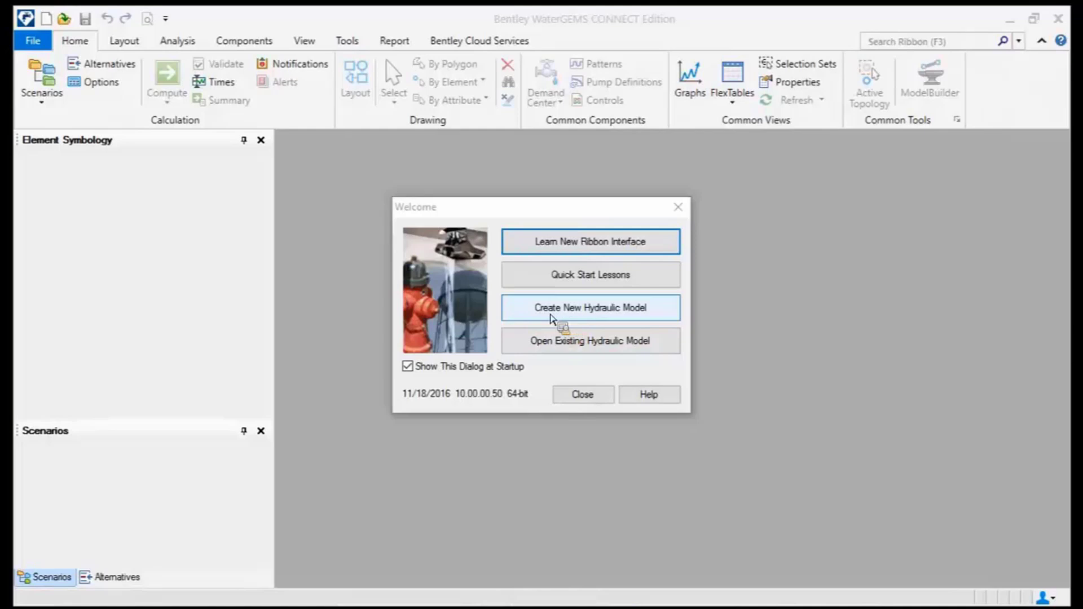
- Create a new hydraulic model, choosing Never prompt and Do not notify me again
left_click(550, 317)
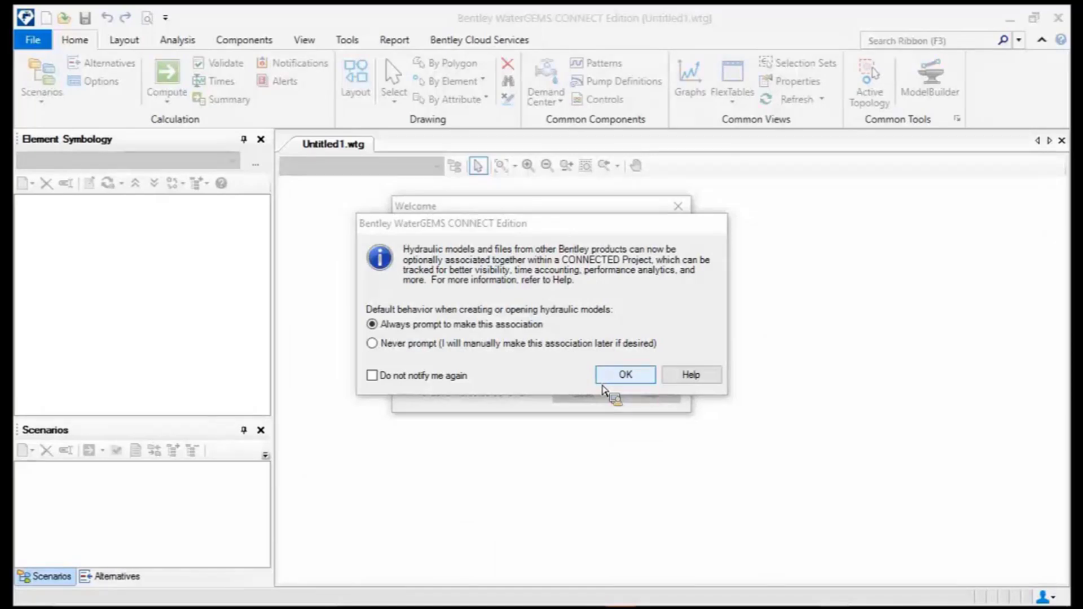
left_click(446, 345)
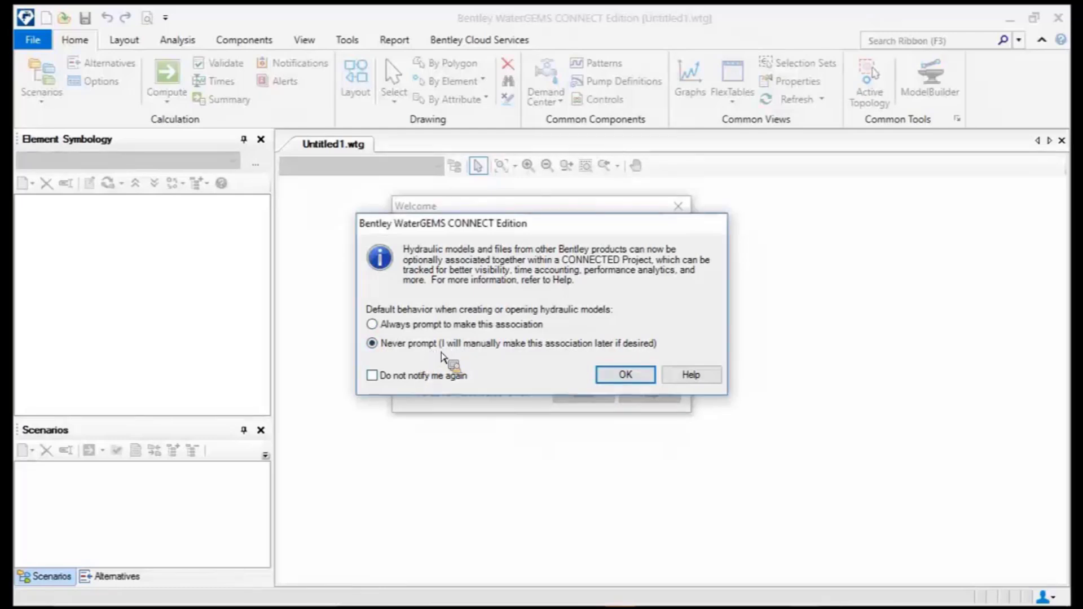
left_click(443, 377)
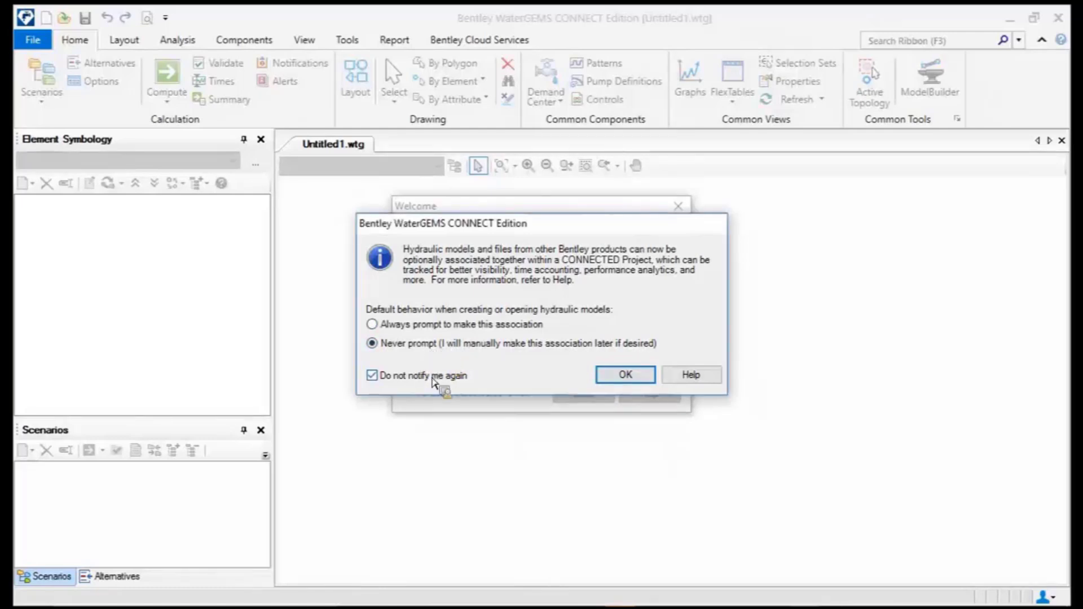
left_click(641, 376)
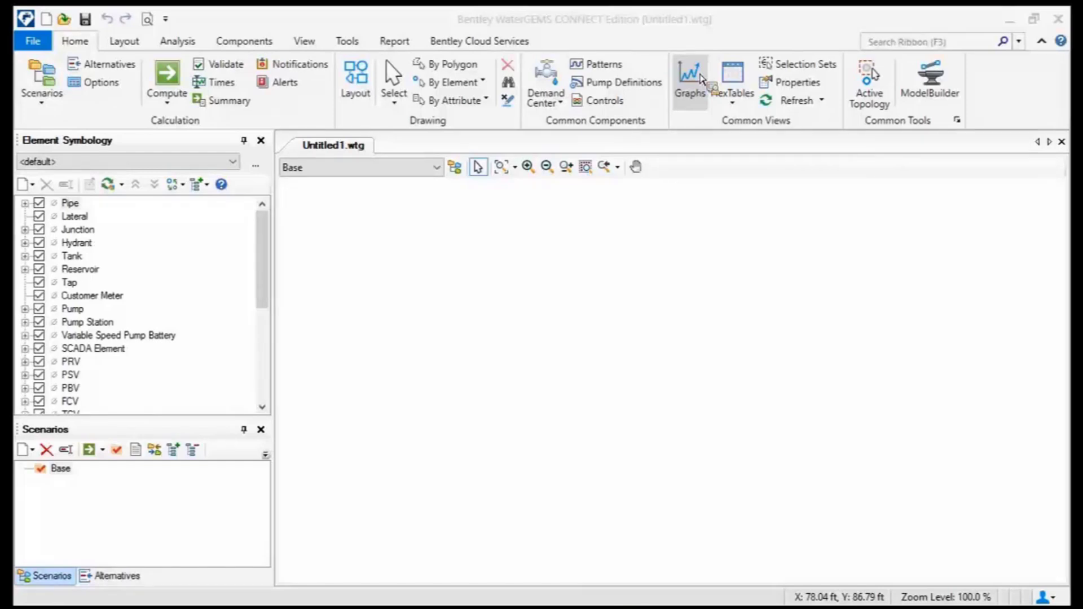
- Place the cursor in the Search Ribbon box at the top right
left_click(920, 47)
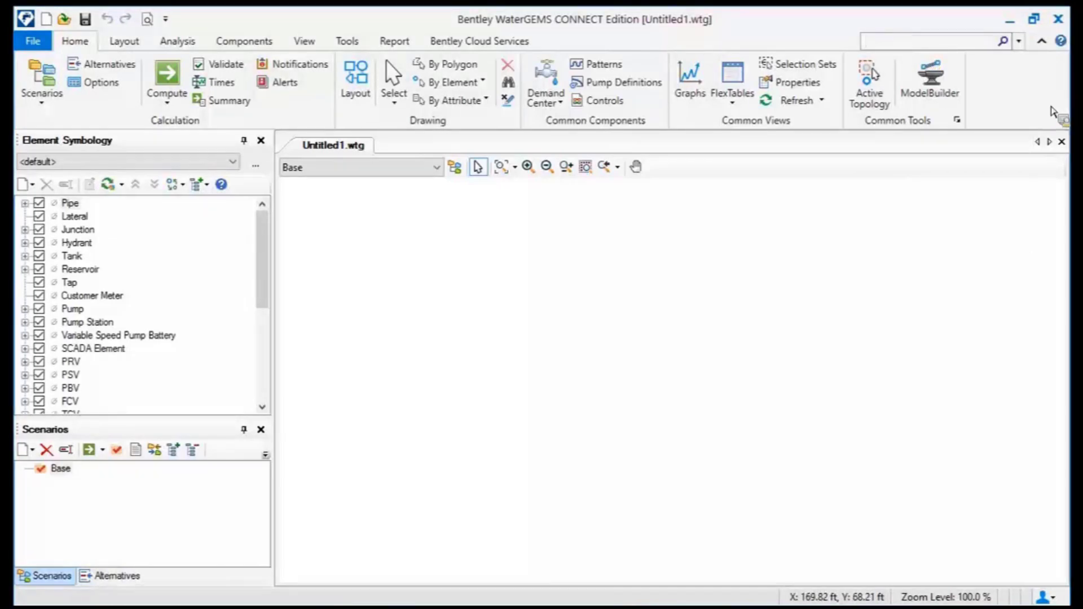
type("calcula")
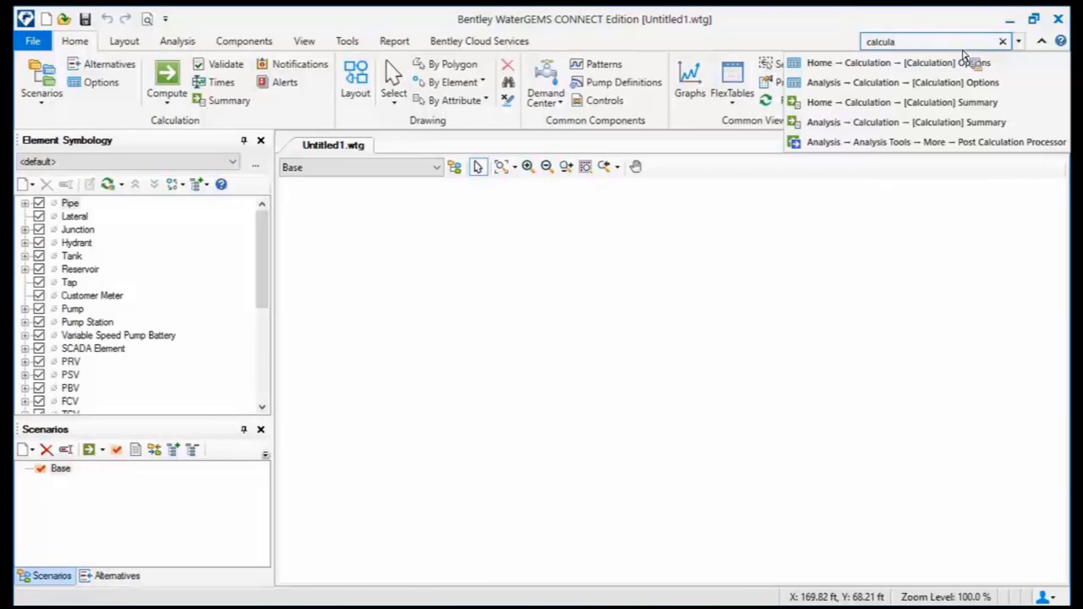
left_click(851, 67)
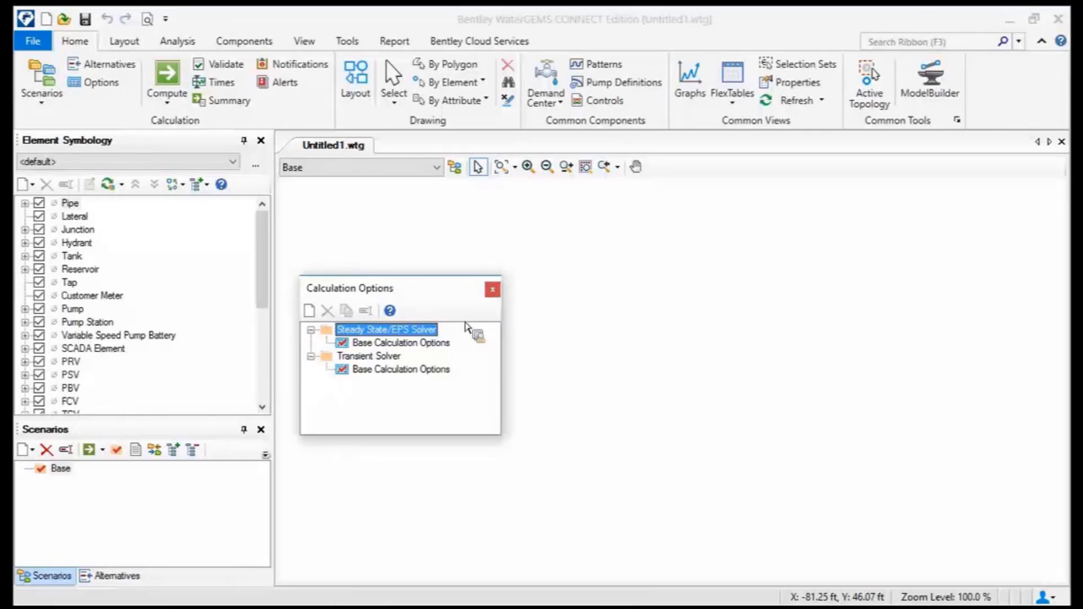
- Close Calculation Options, then float, shrink and re-dock the Scenarios panel
left_click(492, 290)
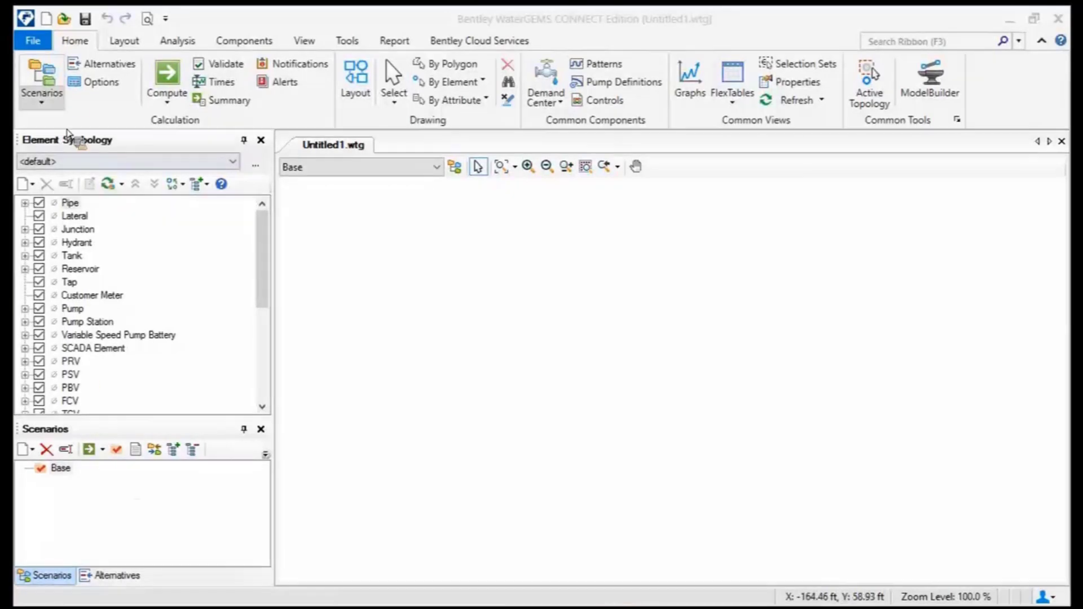
left_click(54, 83)
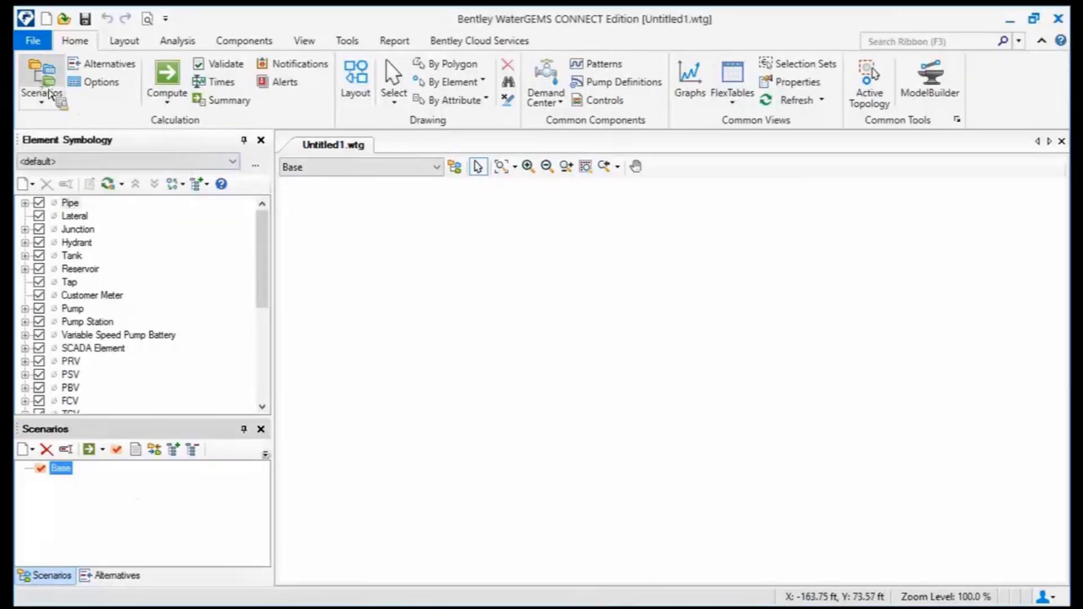
mouse_move(51, 95)
left_mouse_down()
mouse_move(150, 218)
mouse_move(133, 430)
mouse_move(536, 271)
mouse_move(496, 226)
left_mouse_up()
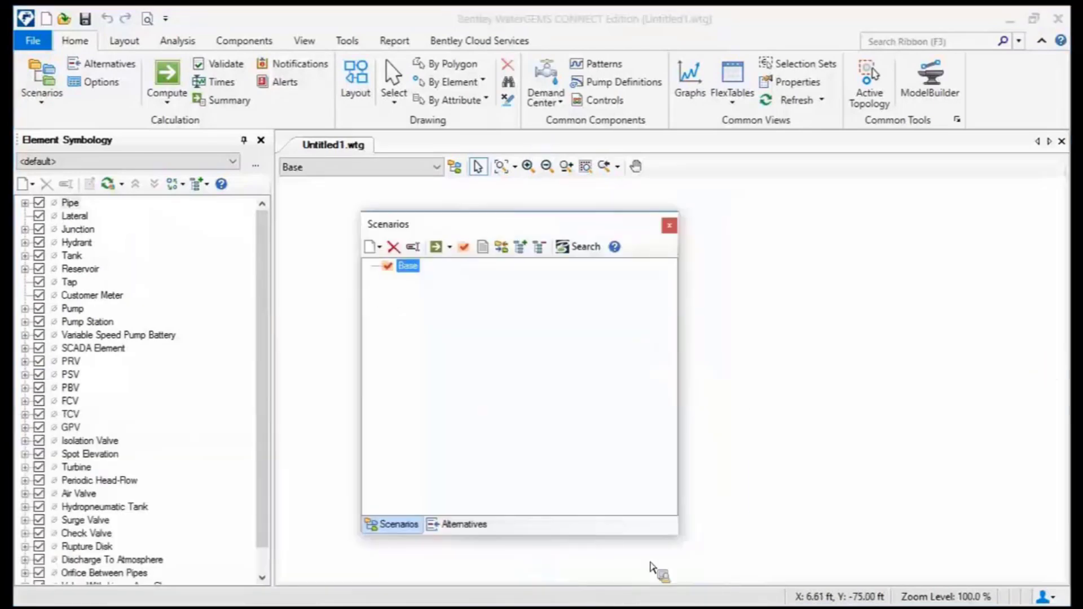
left_click_drag(678, 535, 555, 388)
mouse_move(445, 223)
left_mouse_down()
mouse_move(576, 295)
mouse_move(533, 229)
mouse_move(392, 228)
mouse_move(848, 225)
mouse_move(811, 322)
mouse_move(897, 382)
mouse_move(1052, 377)
mouse_move(842, 405)
mouse_move(698, 373)
mouse_move(584, 576)
mouse_move(548, 588)
mouse_move(101, 415)
mouse_move(43, 370)
mouse_move(145, 399)
mouse_move(959, 361)
mouse_move(1045, 368)
mouse_move(113, 391)
mouse_move(142, 381)
left_mouse_up()
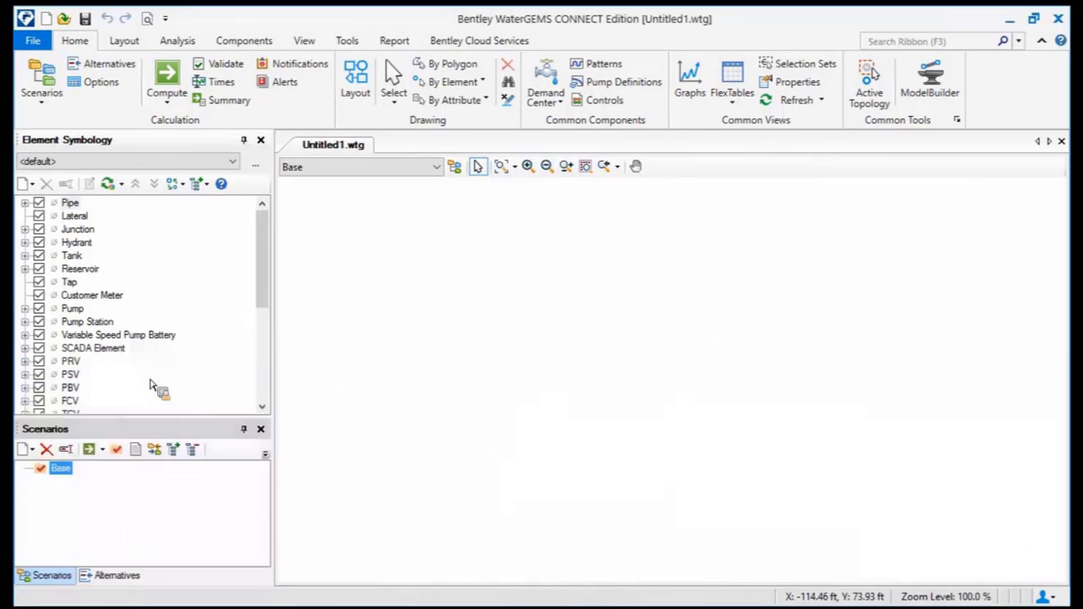
- Auto-hide the Scenarios and Element Symbology panels and preview their side tabs
left_click(243, 429)
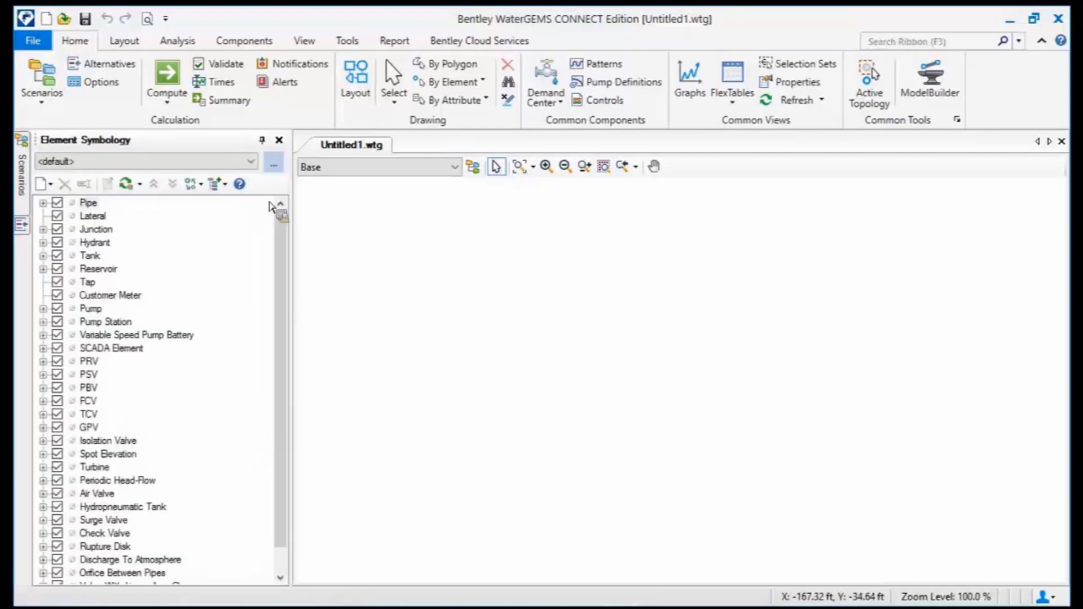
left_click(262, 140)
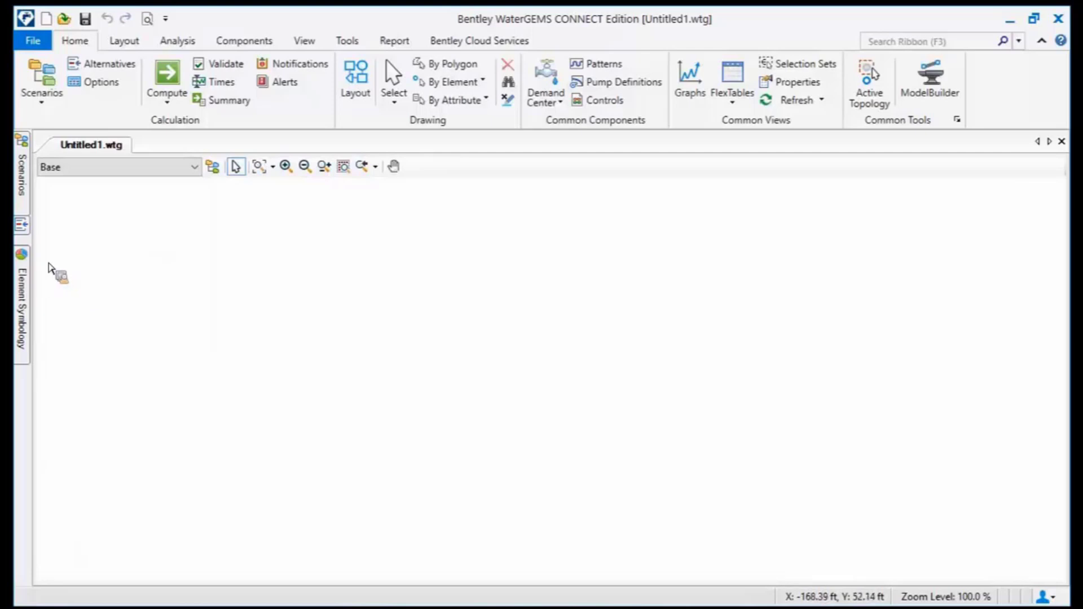
mouse_move(24, 199)
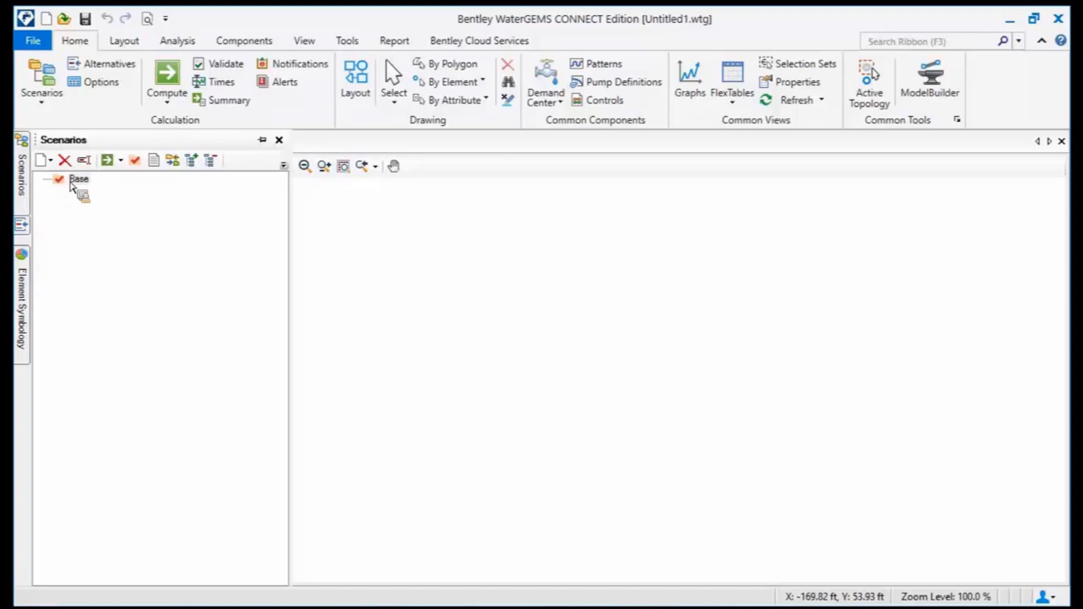
mouse_move(29, 352)
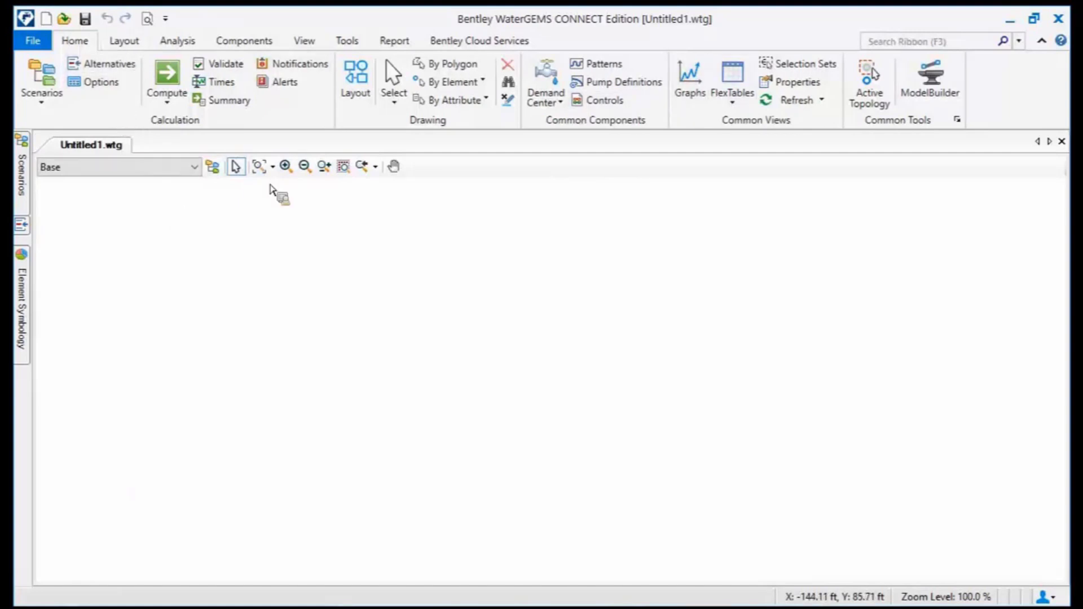
- Open and close the FlexTables list, then show the Layout tools
left_click(733, 79)
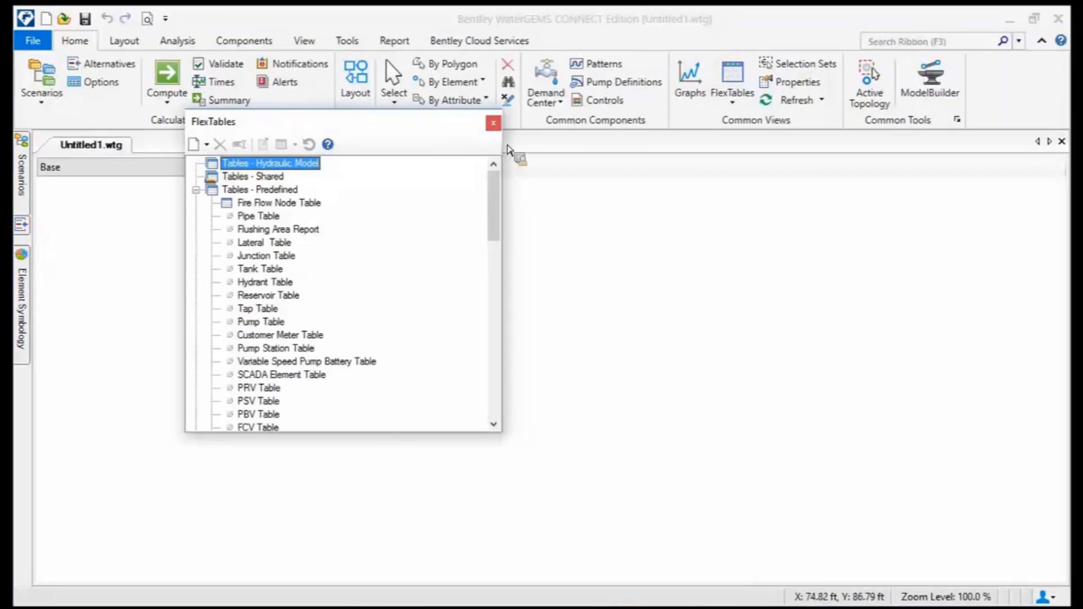
left_click(494, 124)
left_click(124, 40)
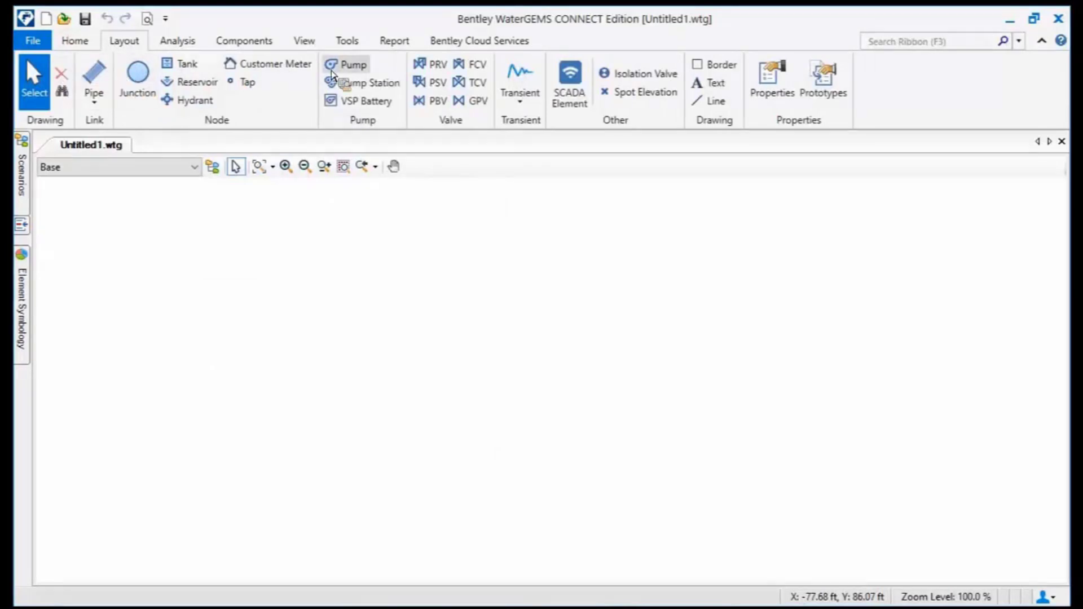
- Place junctions J-1 to J-5 with pipes P-1 to P-5, closing back at J-1
left_click(75, 41)
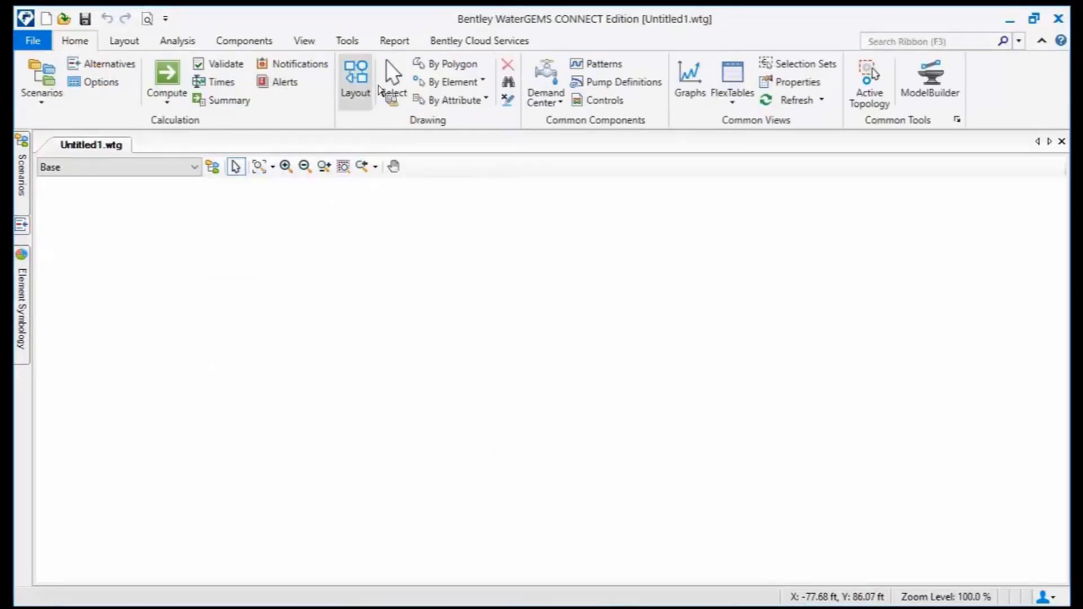
left_click(356, 79)
left_click(234, 263)
left_click(290, 409)
left_click(557, 486)
left_click(708, 263)
left_click(354, 268)
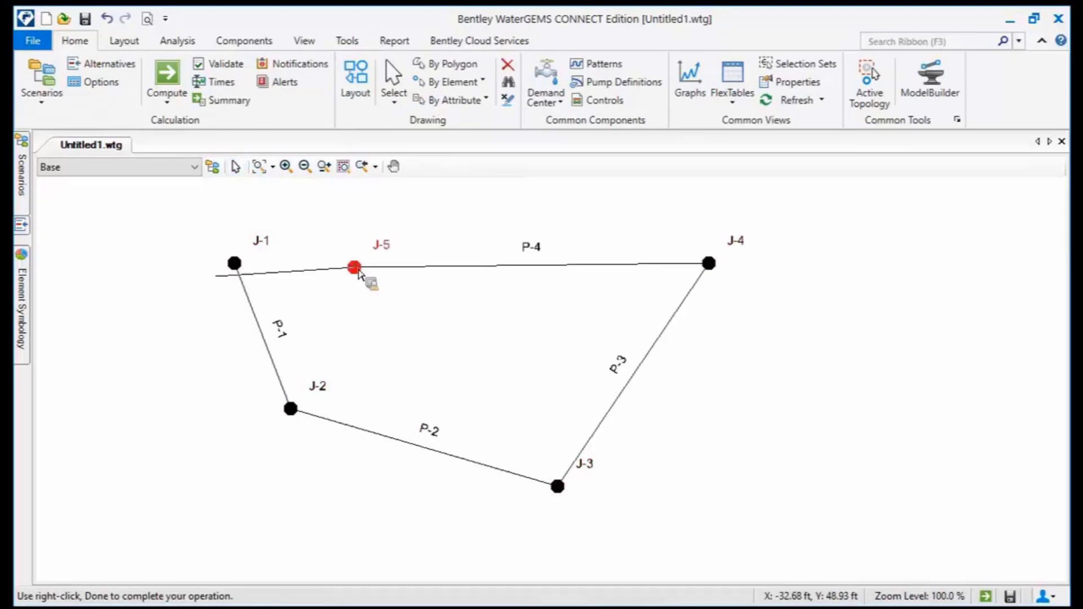
left_click(234, 264)
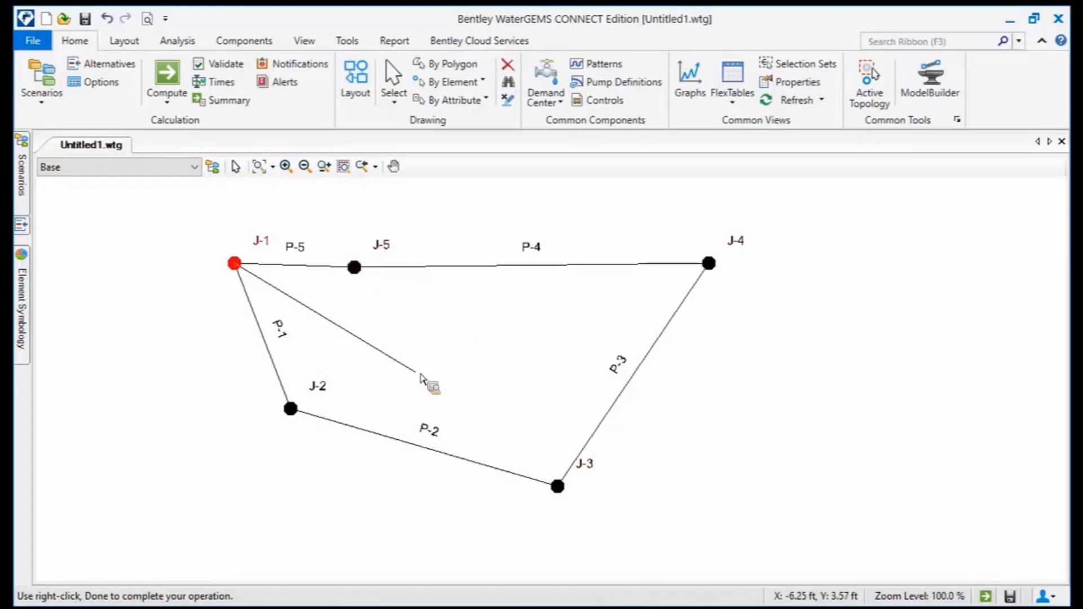
key("Escape")
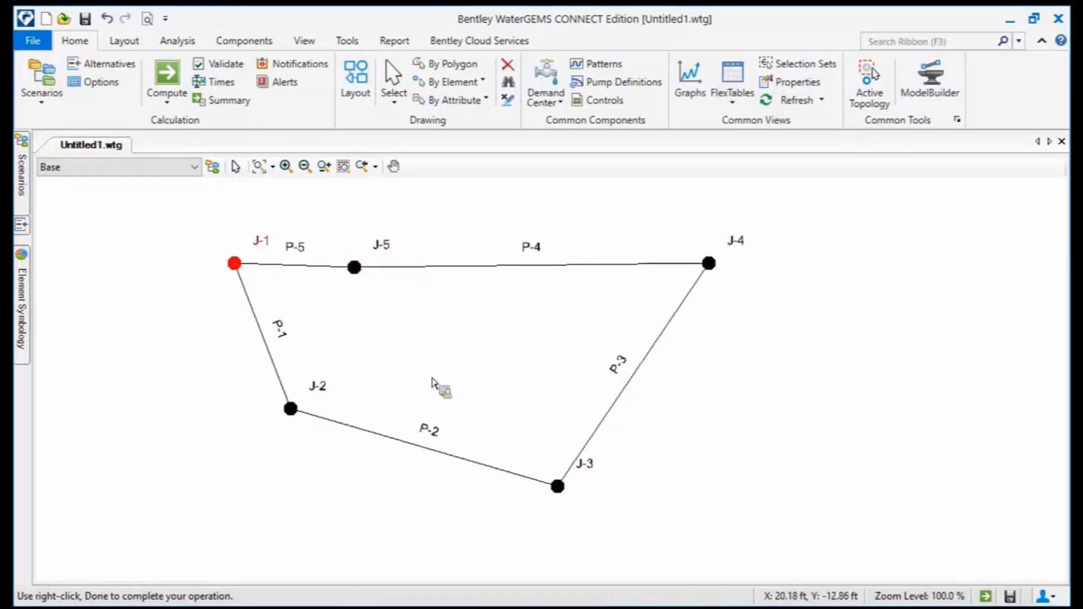
- Open the Pipe Table from FlexTables, scroll across it, and view the Diameter column options
left_click(748, 82)
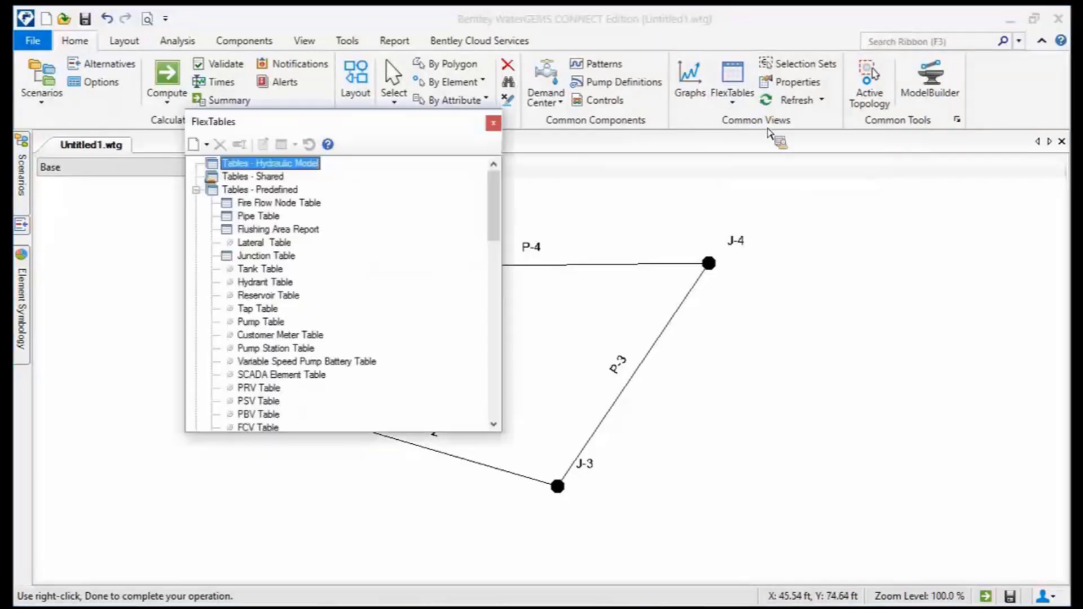
double_click(271, 220)
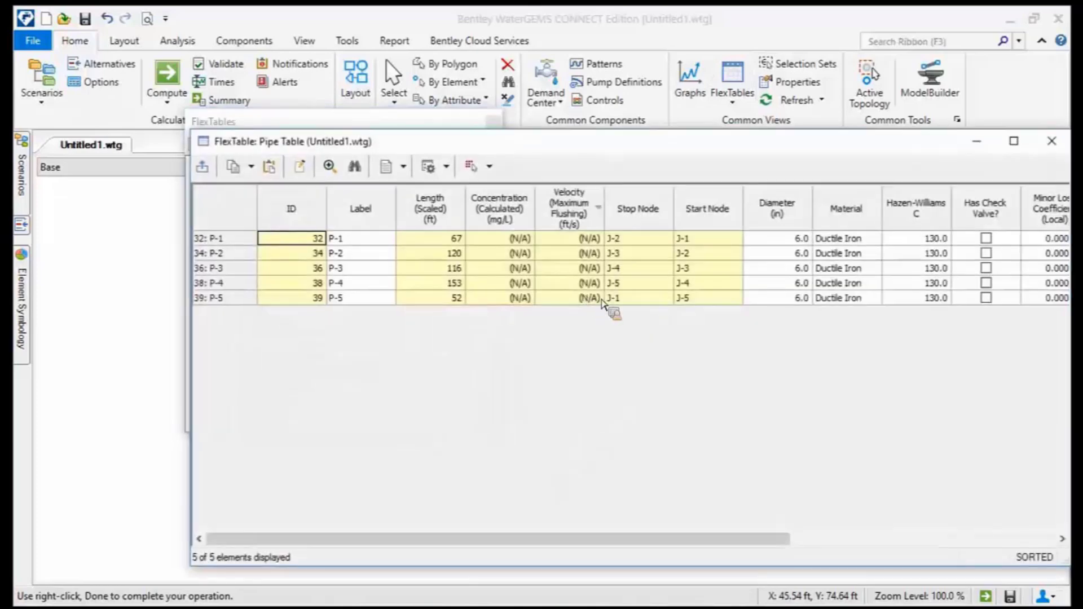
left_click_drag(785, 145, 652, 172)
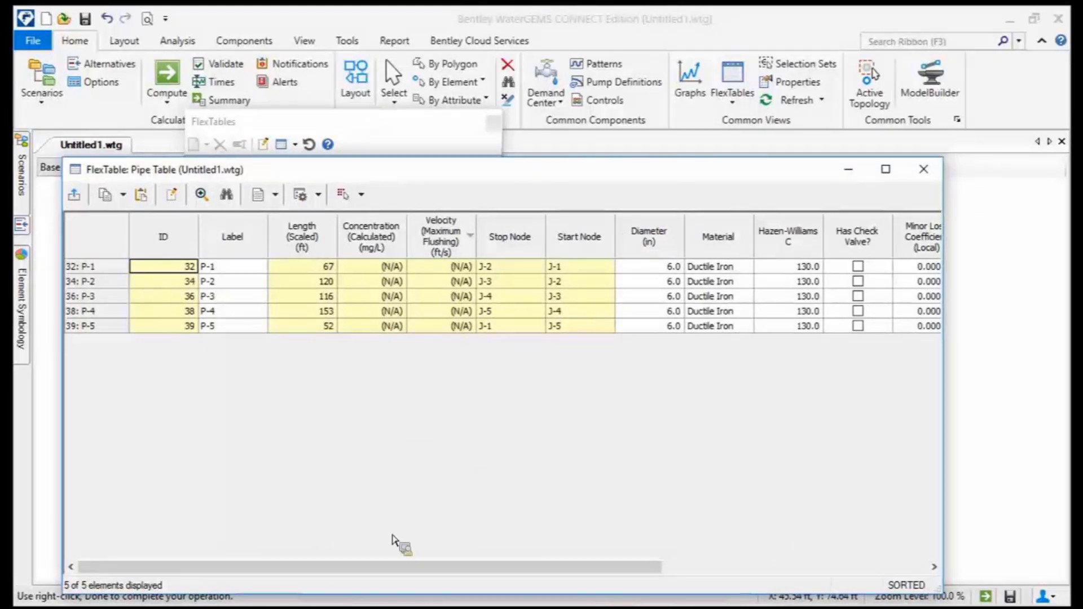
left_click_drag(398, 574, 710, 586)
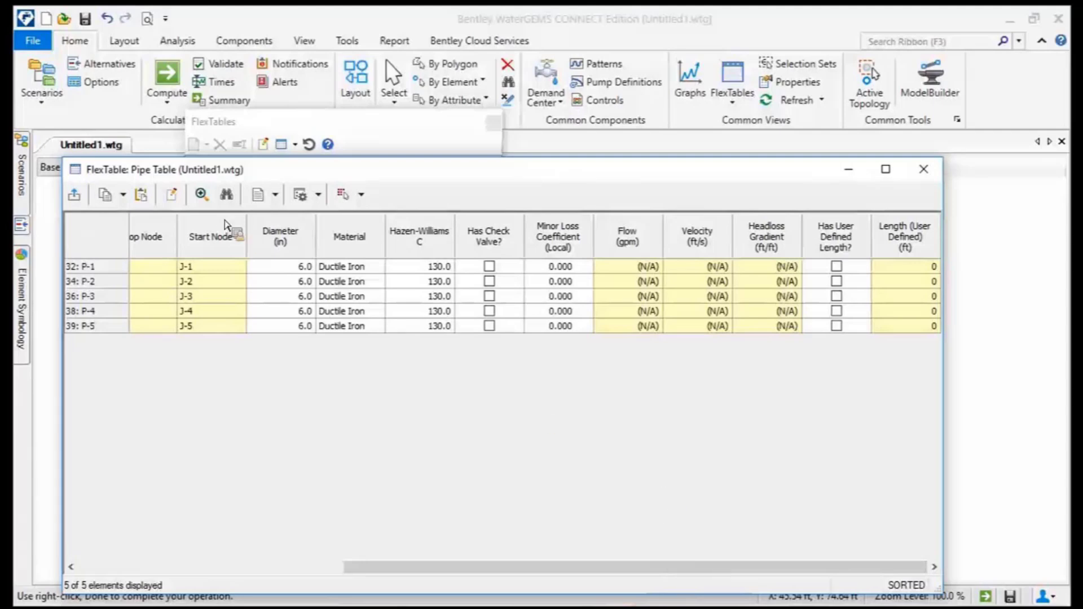
right_click(281, 266)
right_click(276, 252)
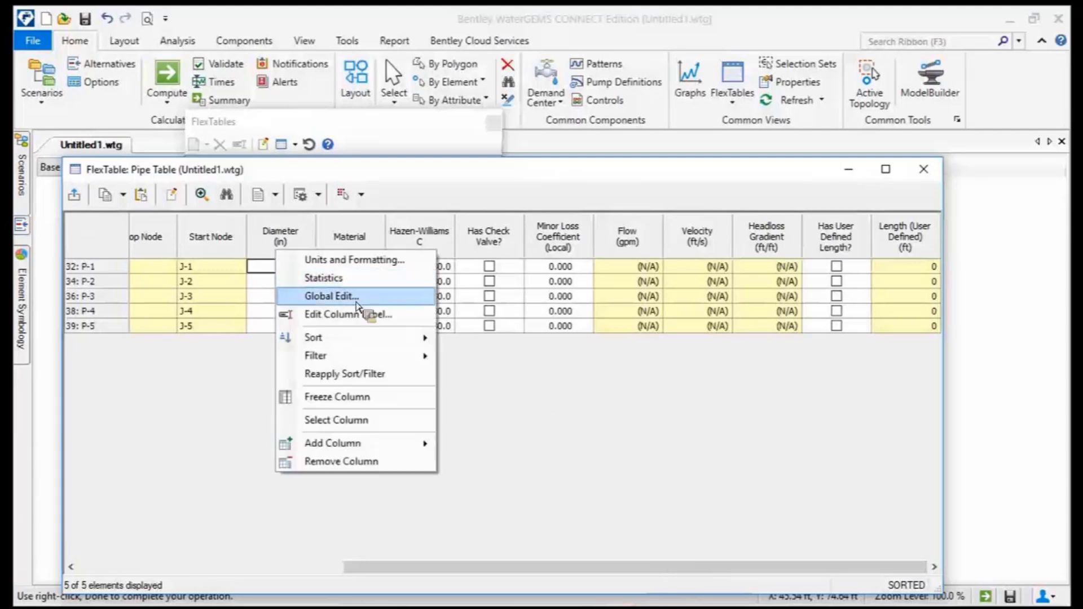
left_click(251, 366)
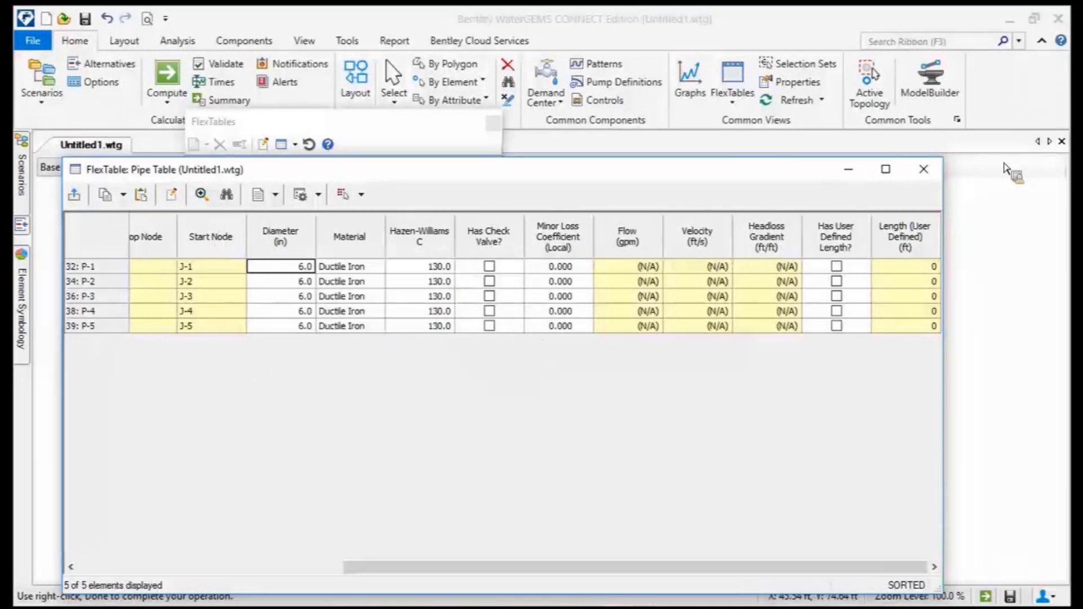
- Close the Pipe Table and FlexTables, then dock pipe P-4's Properties at the right
left_click(923, 169)
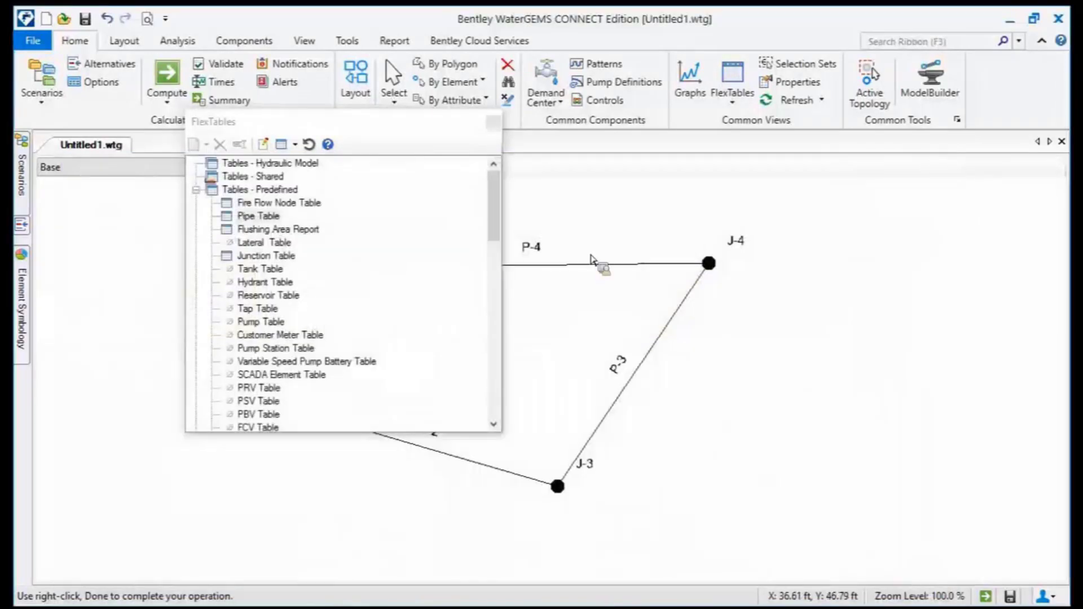
left_click(493, 122)
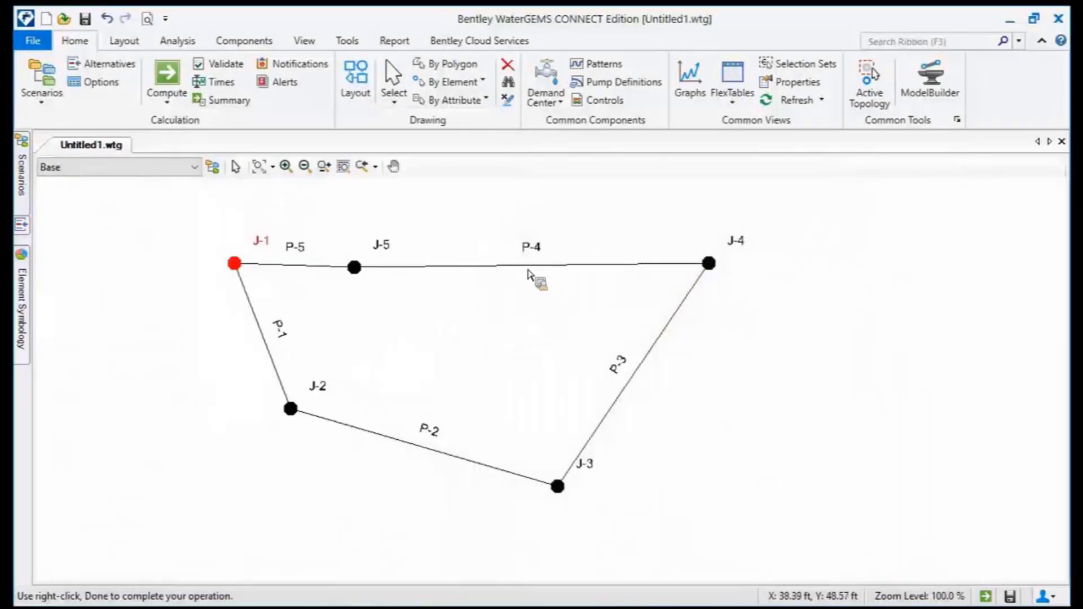
key("Escape")
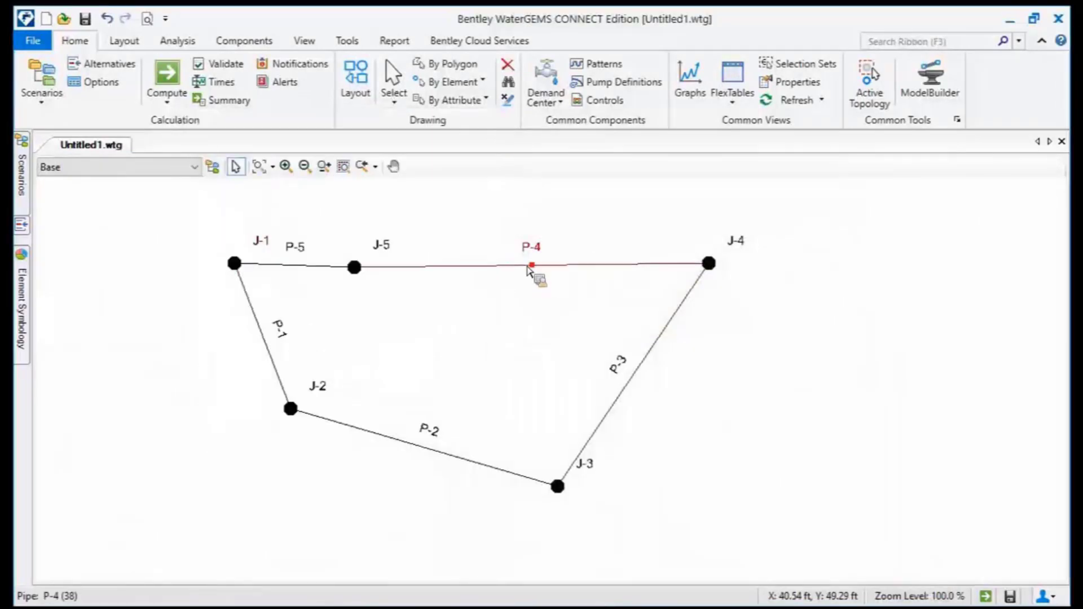
double_click(529, 270)
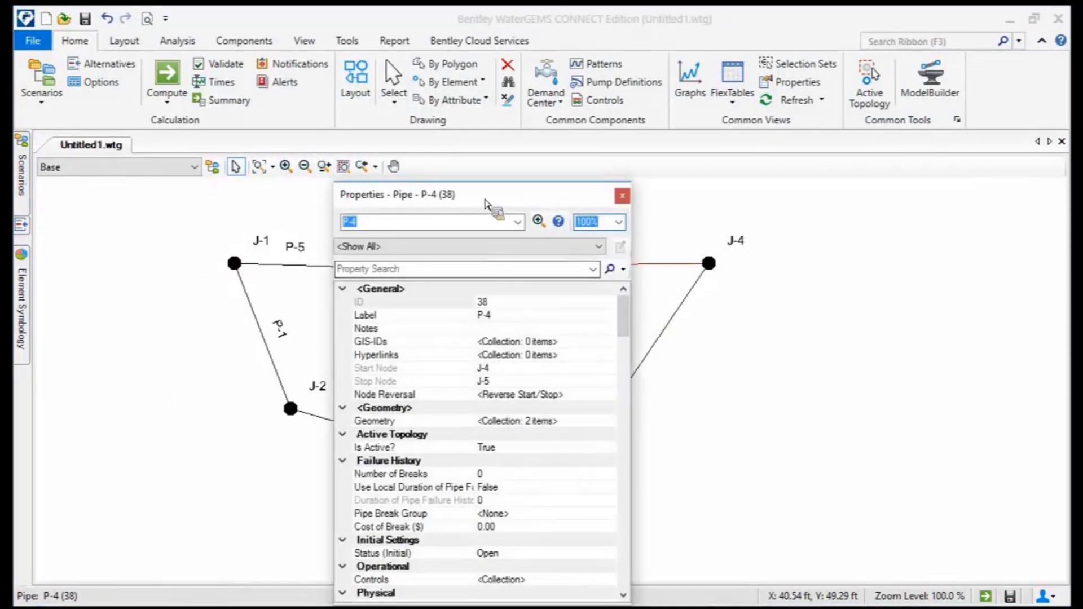
left_click_drag(491, 195, 903, 118)
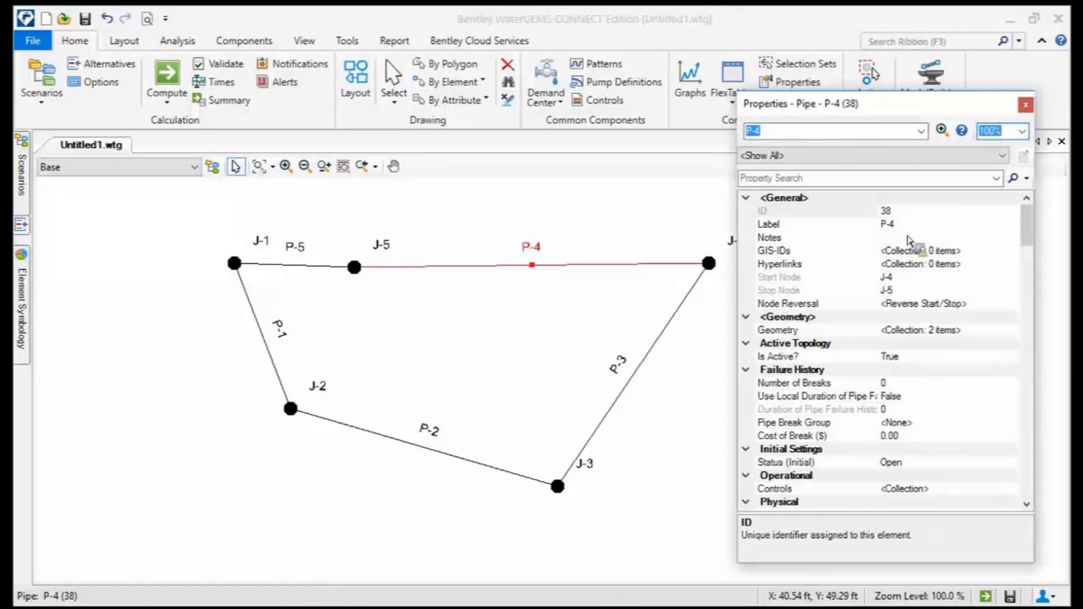
- Review P-4's Notes, Number of Breaks and Hazen-Williams C, then view pipes P-5 and P-1
left_click(904, 239)
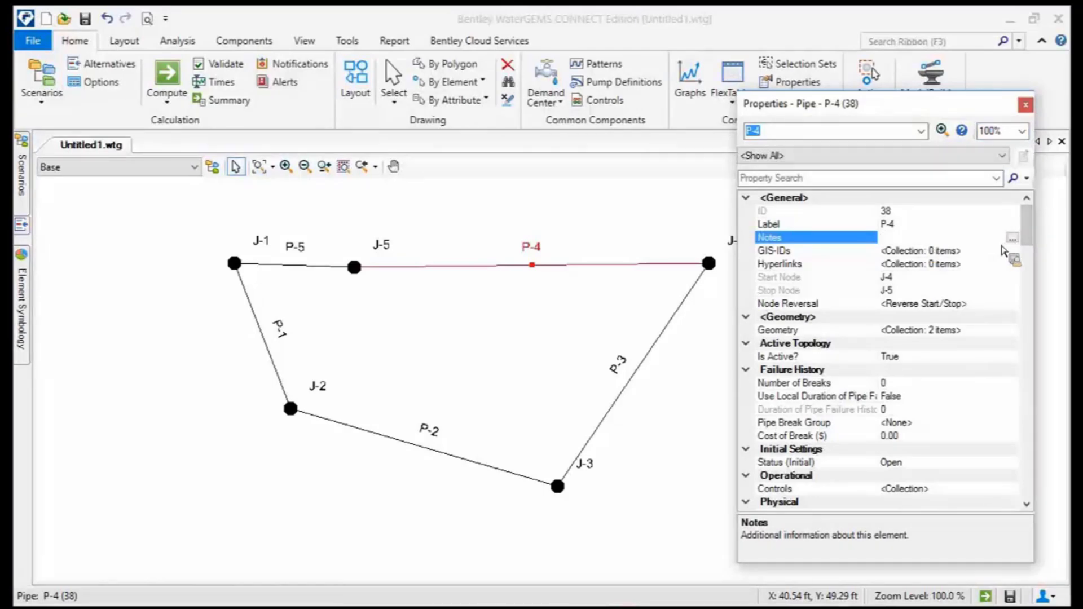
left_click(920, 385)
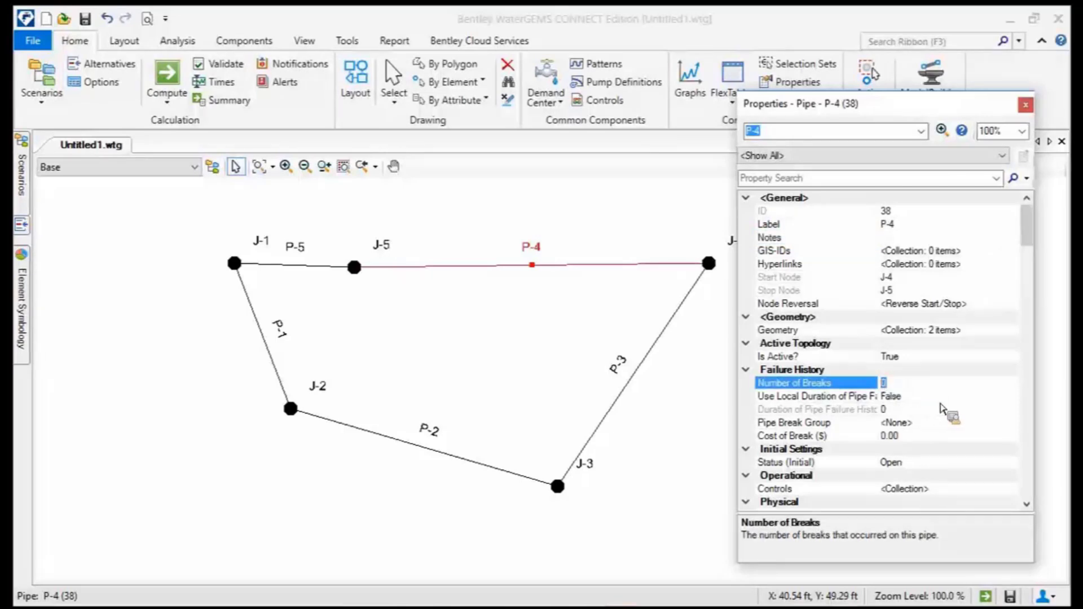
left_click_drag(1028, 228, 1038, 263)
left_click(946, 329)
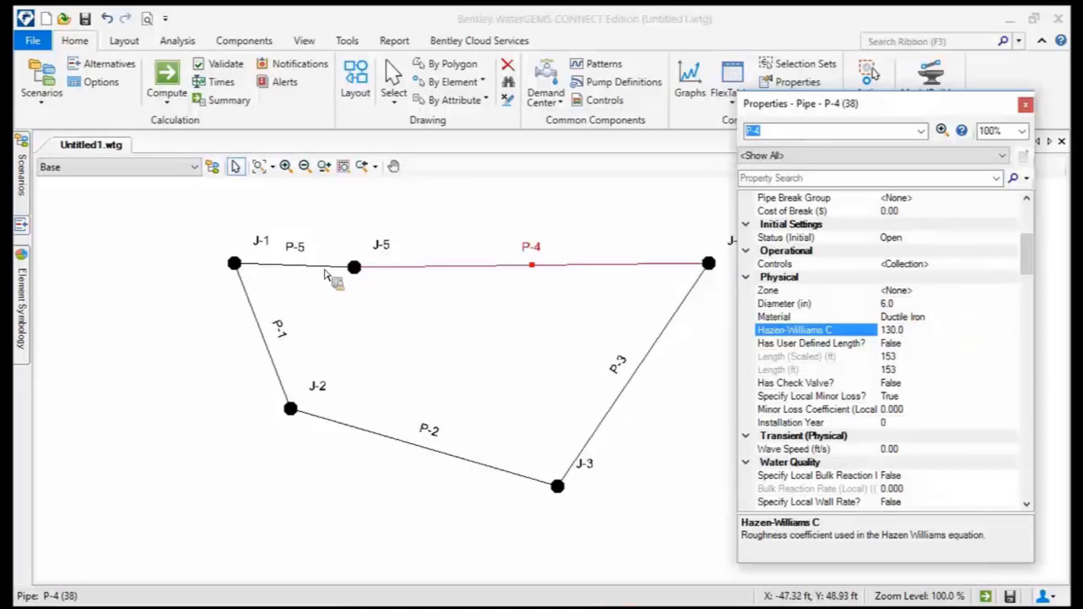
left_click(326, 274)
left_click(271, 340)
scroll(863, 341, "up", 5)
- View Properties of pipes P-2, P-3, P-4 and junction J-5, then re-dock the panel
left_click(368, 431)
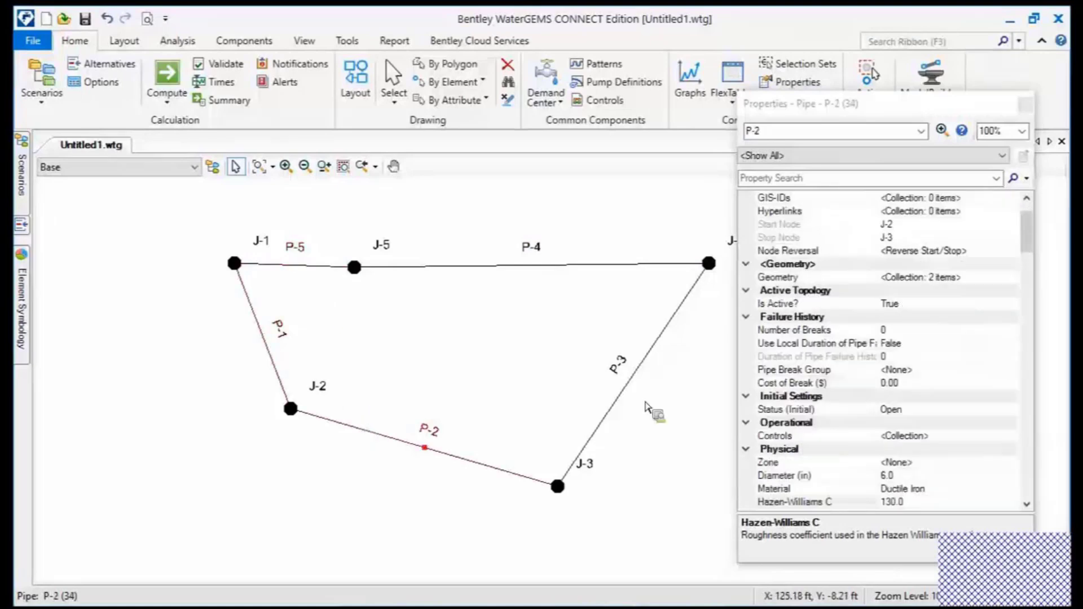
left_click(586, 449)
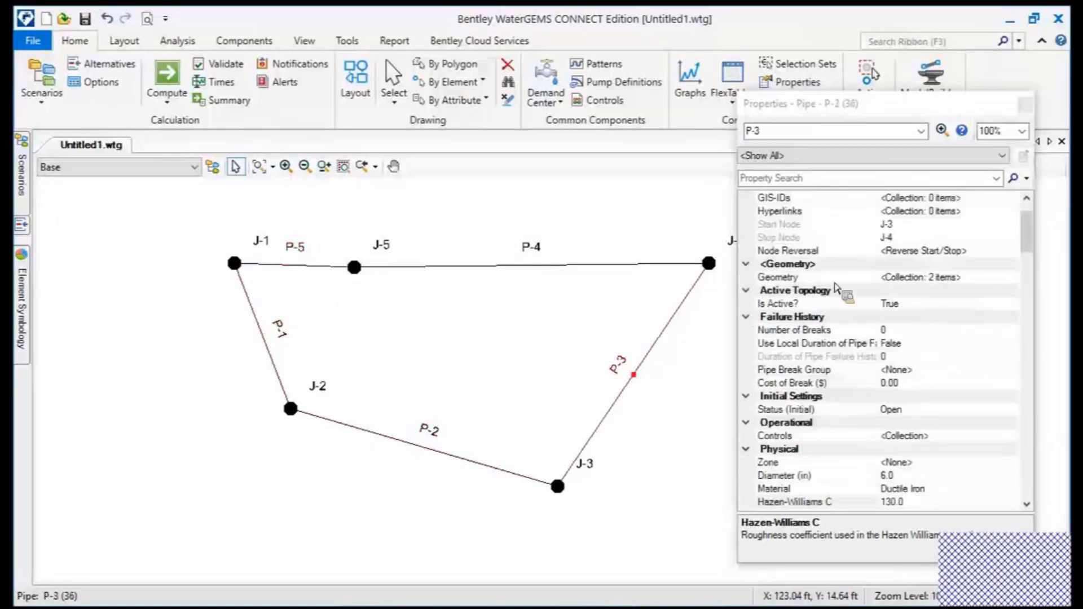
left_click(674, 269)
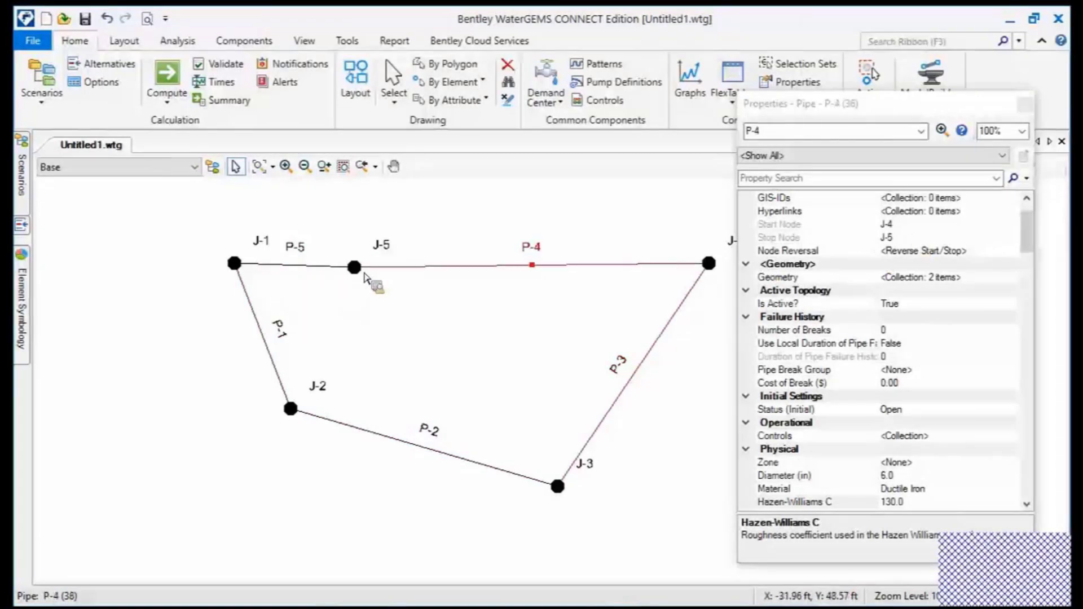
left_click(361, 271)
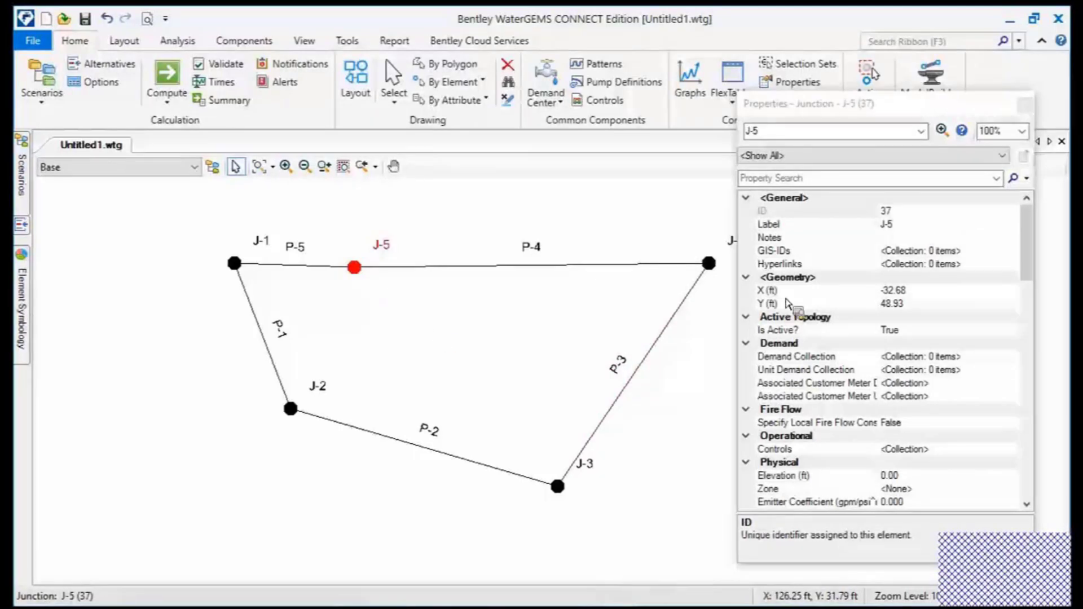
scroll(908, 372, "down", 2)
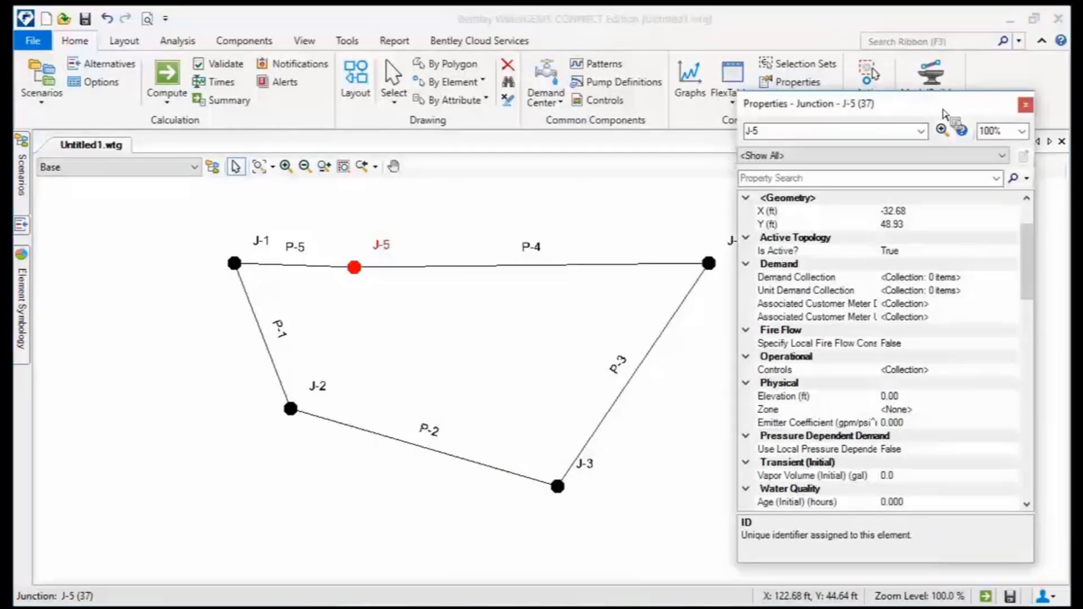
left_click_drag(930, 104, 970, 133)
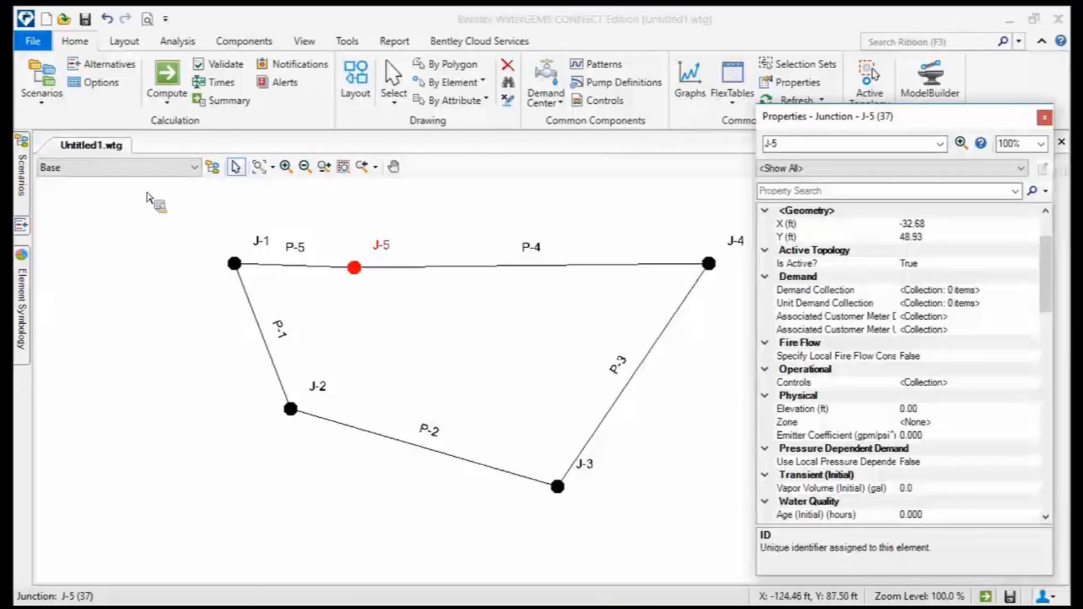
- Place pump PMP-1 to the left of junction J-1, unconnected to the loop
left_click(123, 41)
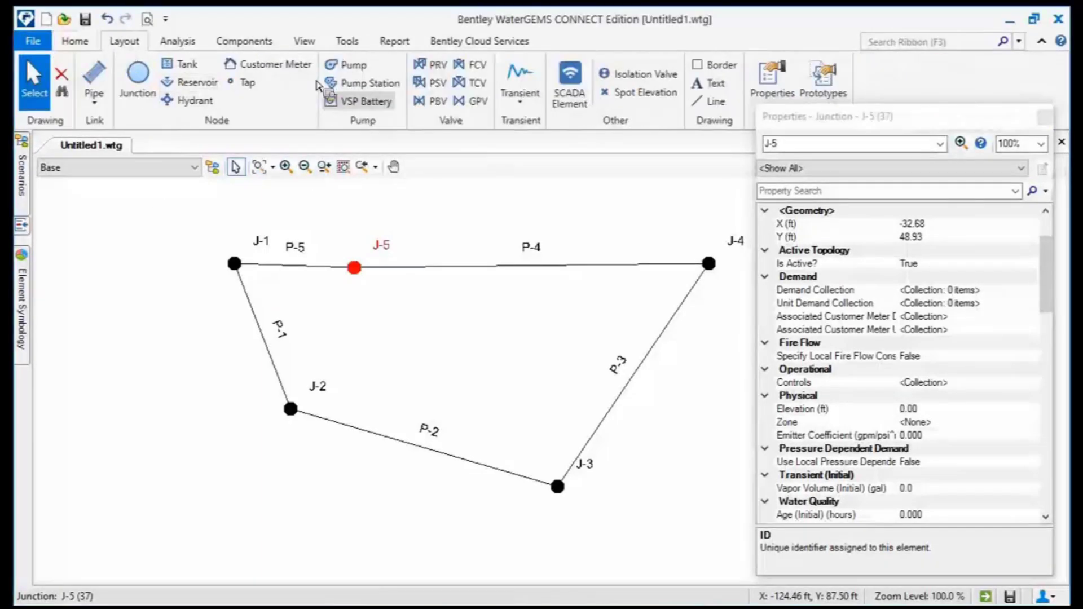
left_click(350, 66)
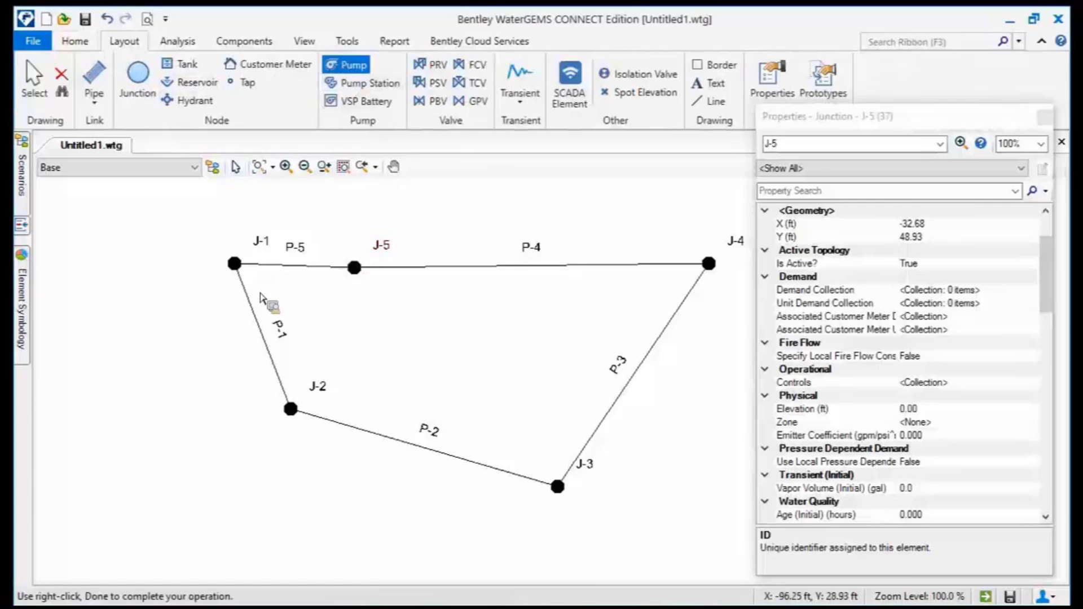
left_click(119, 315)
key("Escape")
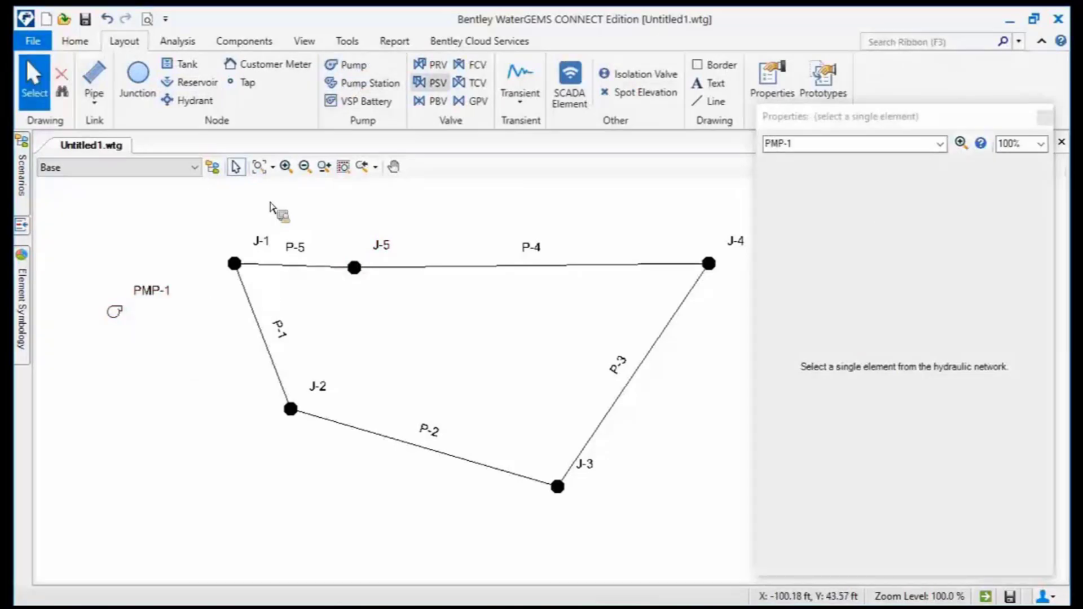